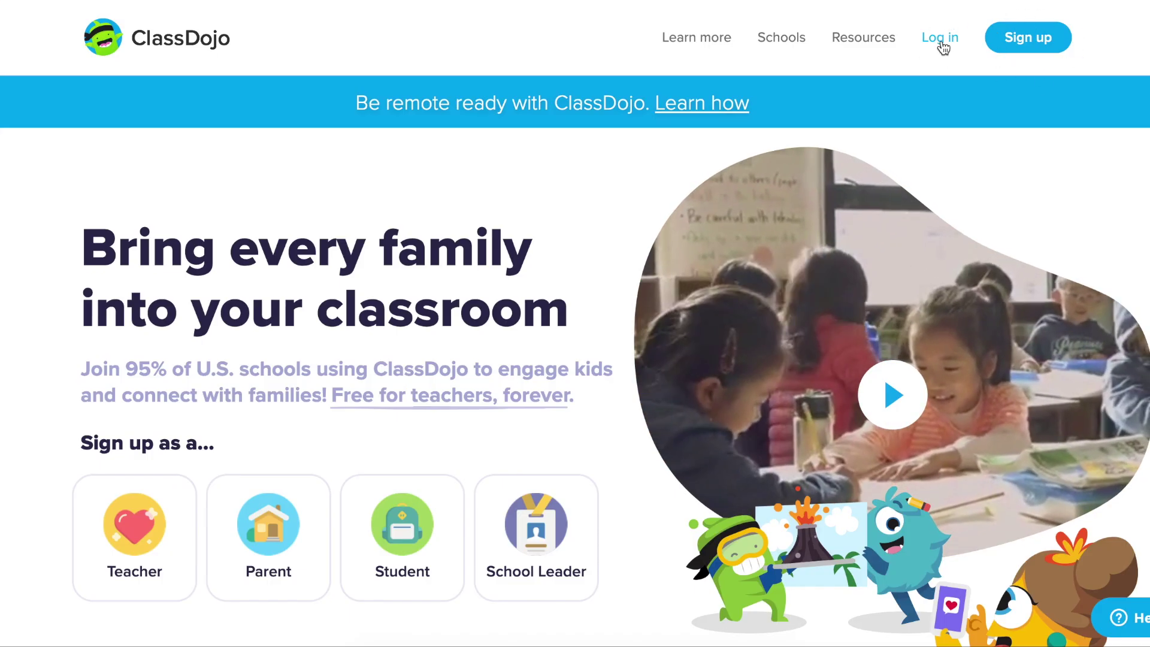
- Log in as a parent and submit the child's parent code to connect their class
click(940, 40)
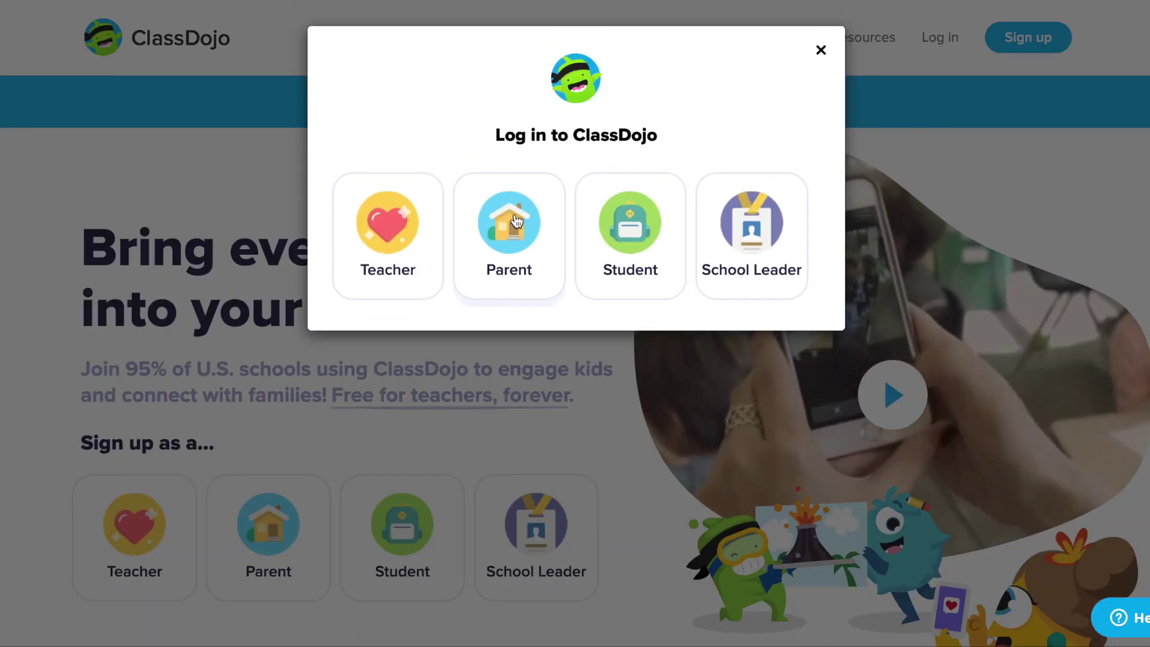
click(517, 222)
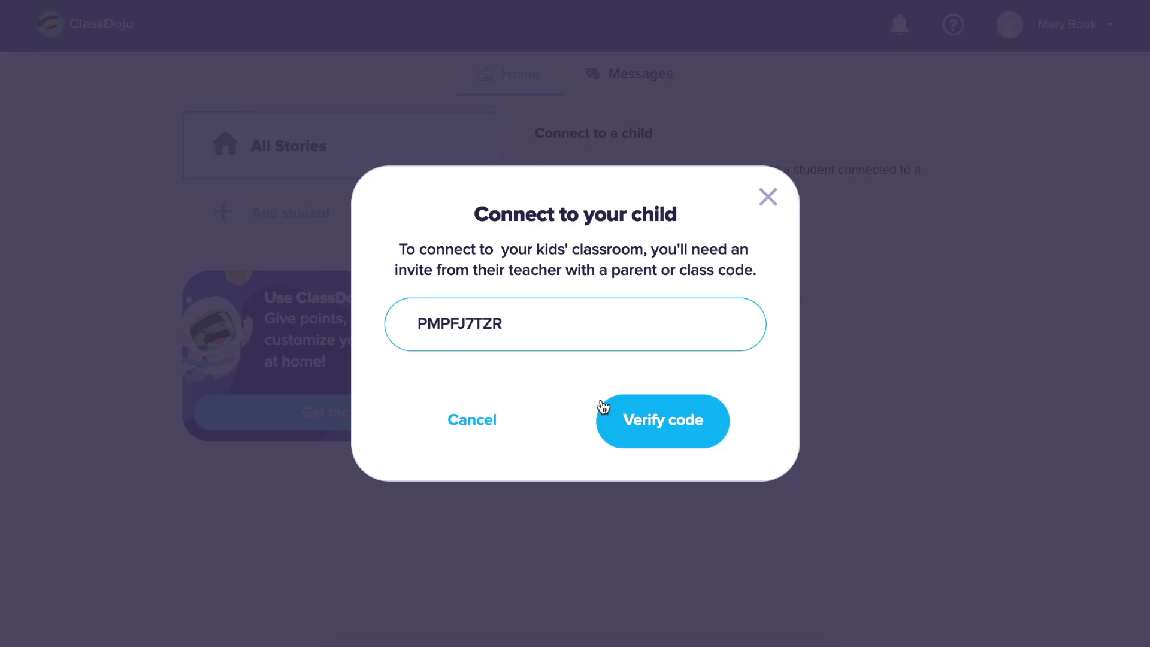
click(638, 428)
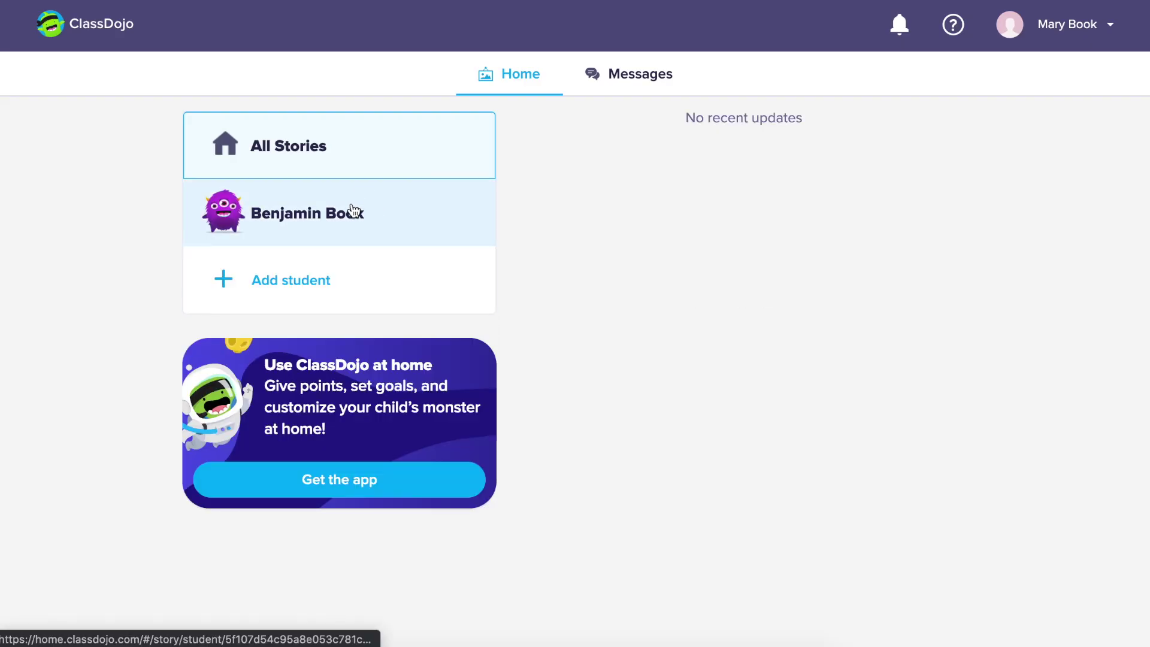
- View the child's own stories, then return to the Home feed and reload it
click(353, 211)
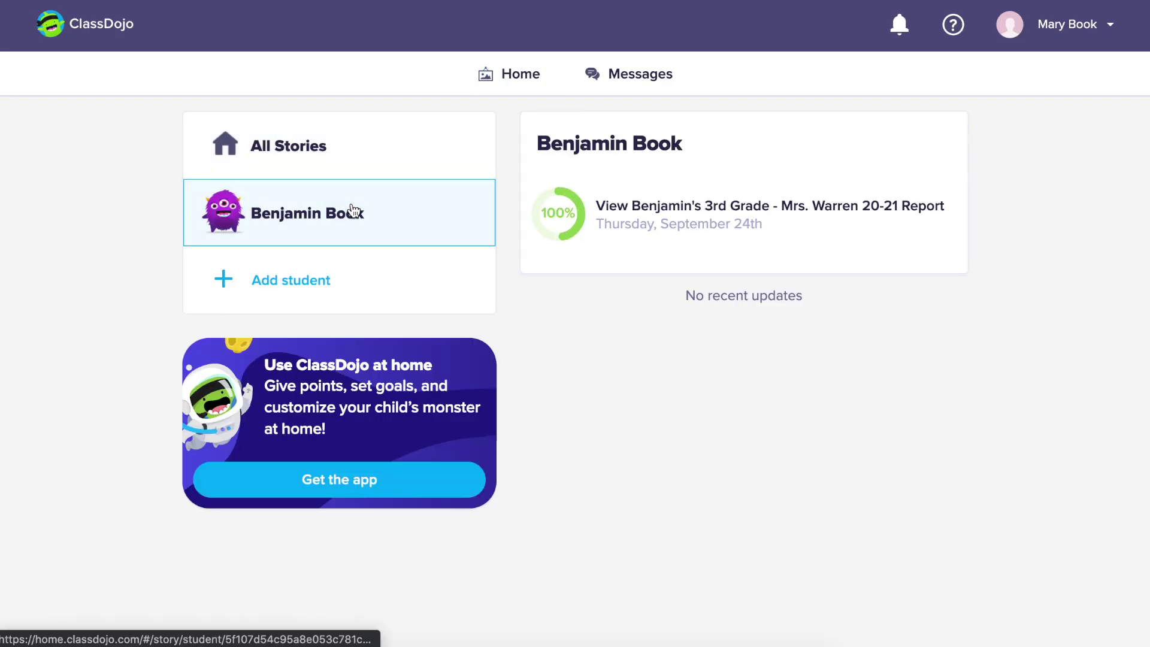
click(531, 77)
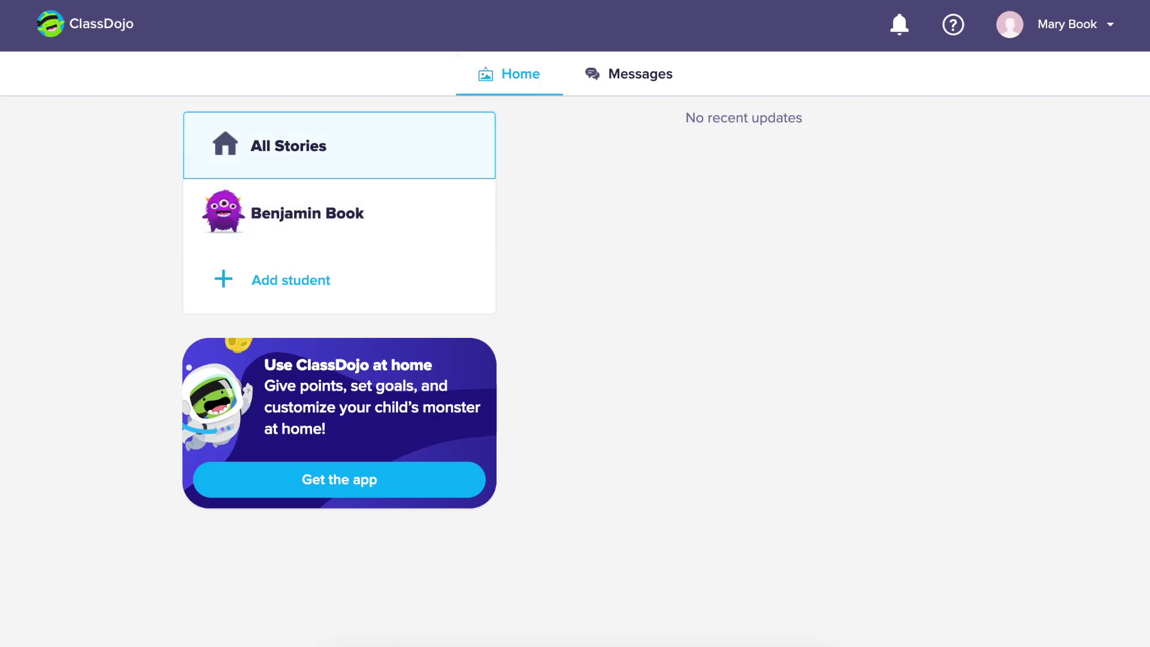
key(ctrl+r)
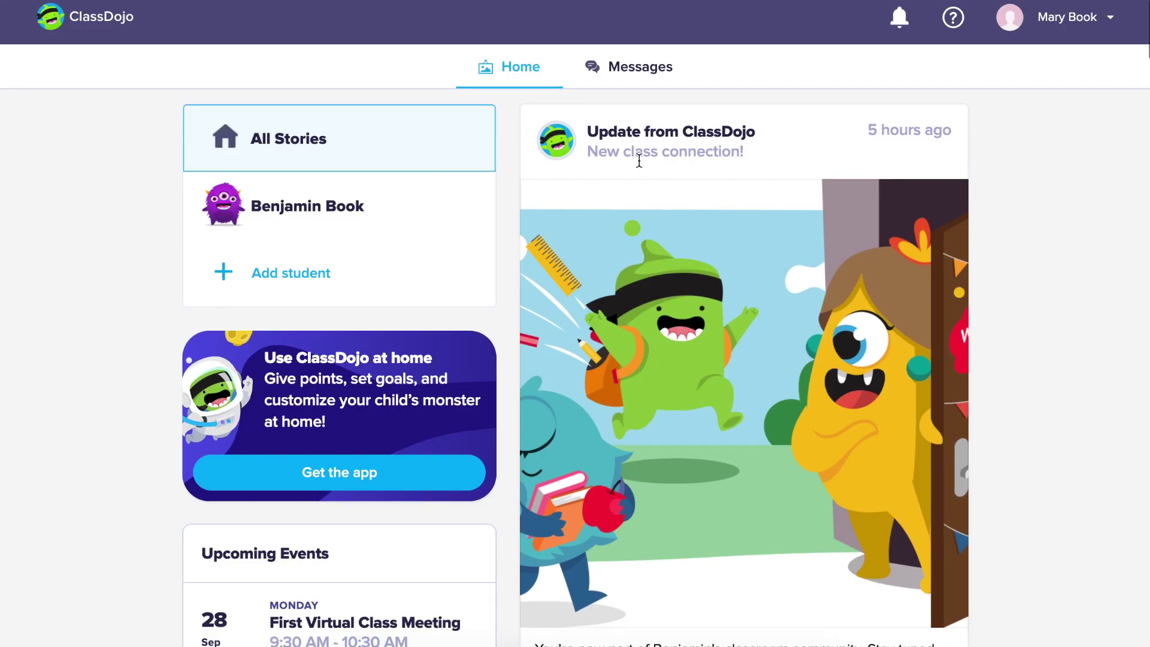
- Scroll through the Home feed to review the newly loaded class stories
scroll(639, 160, down, 3)
scroll(646, 193, down, 10)
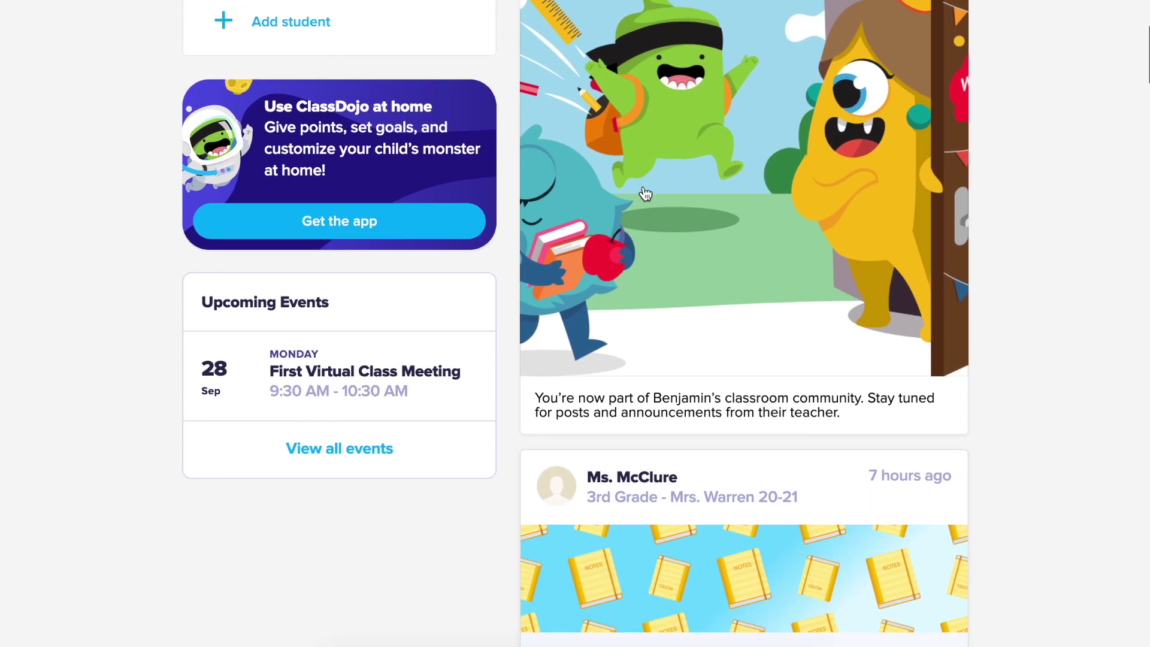
scroll(643, 197, down, 7)
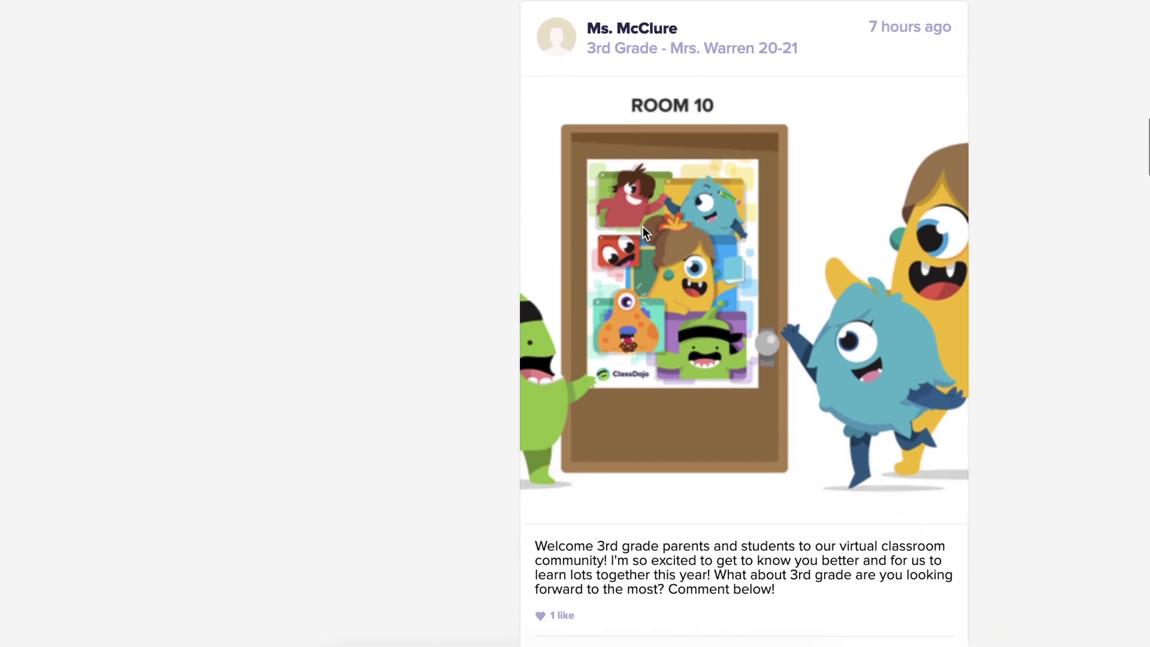
scroll(642, 226, up, 8)
scroll(642, 226, up, 10)
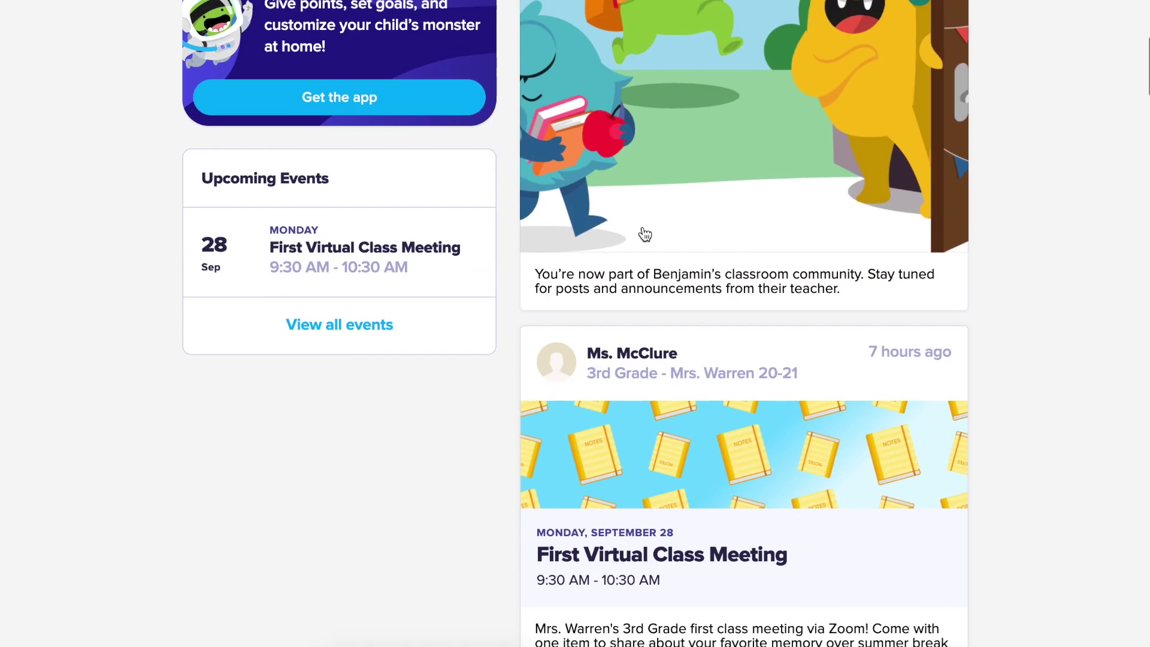
scroll(644, 234, down, 1)
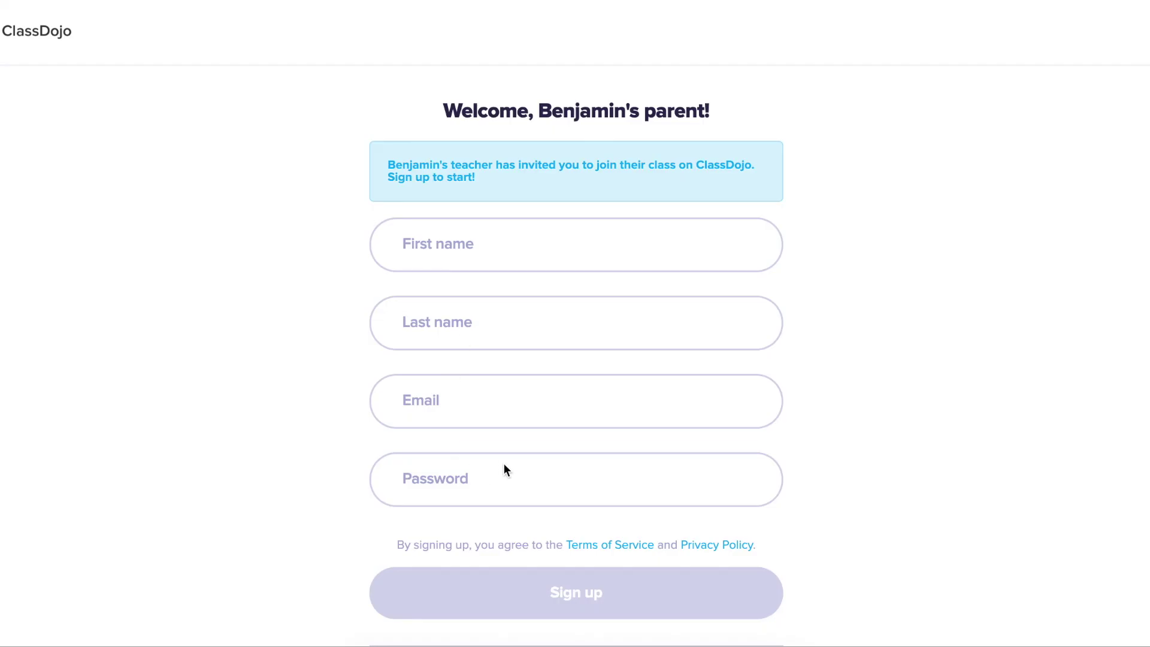
- Accept the invite by logging into the existing parent account with its e-mail, then browse the feed
scroll(493, 473, down, 2)
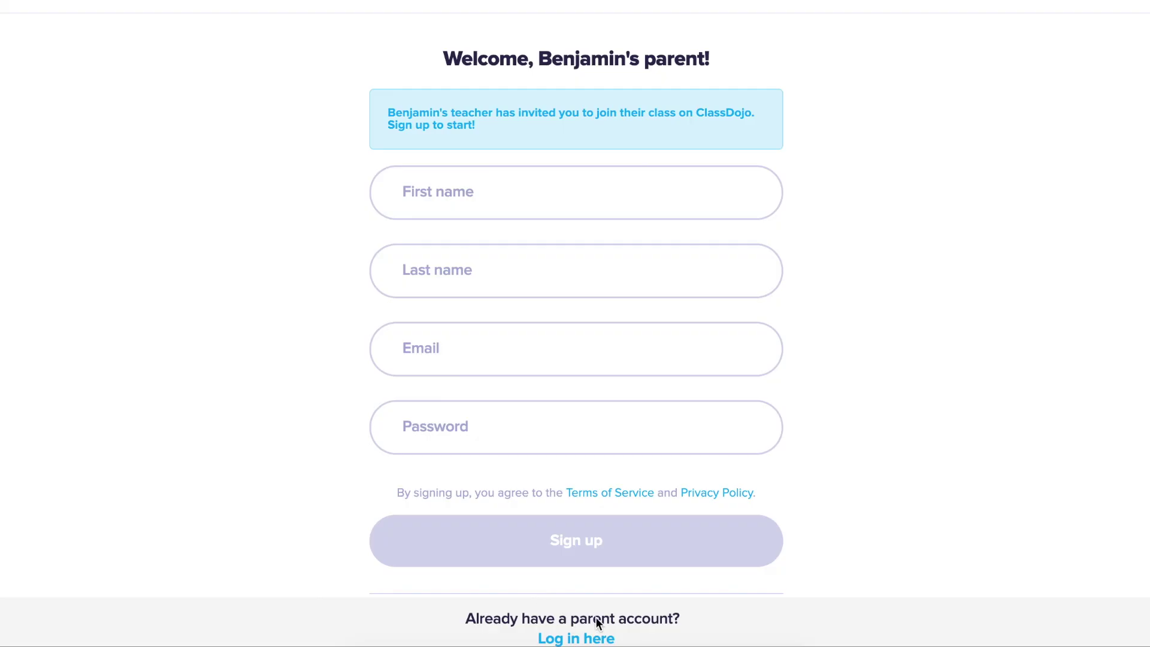
click(572, 638)
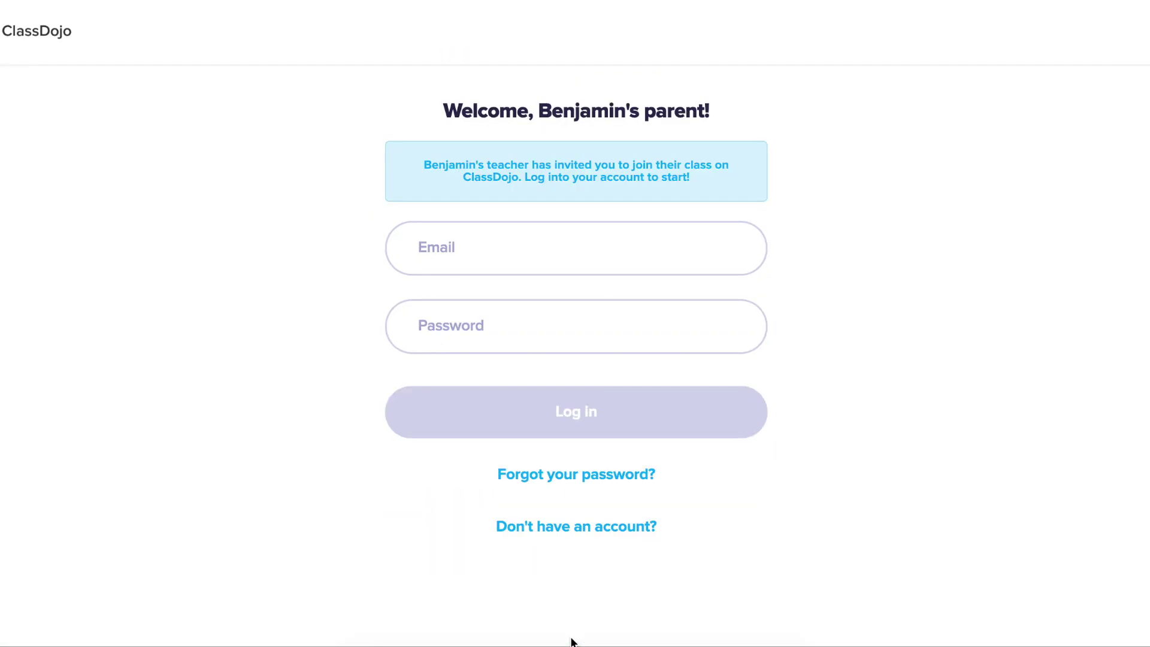
click(507, 255)
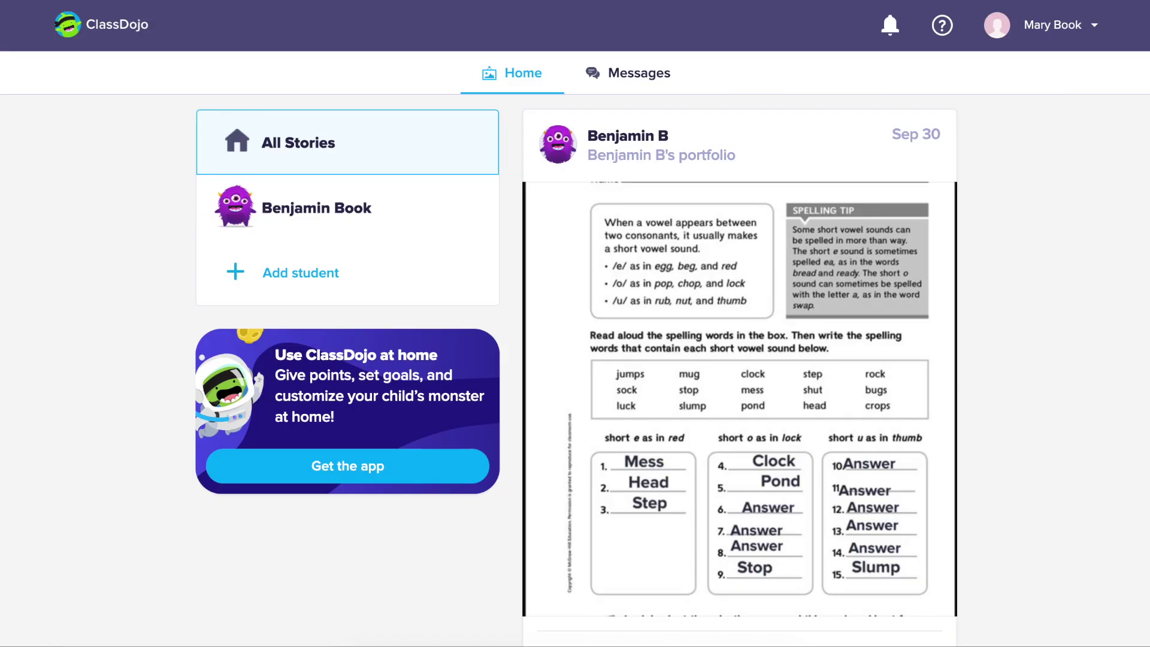
scroll(674, 195, down, 3)
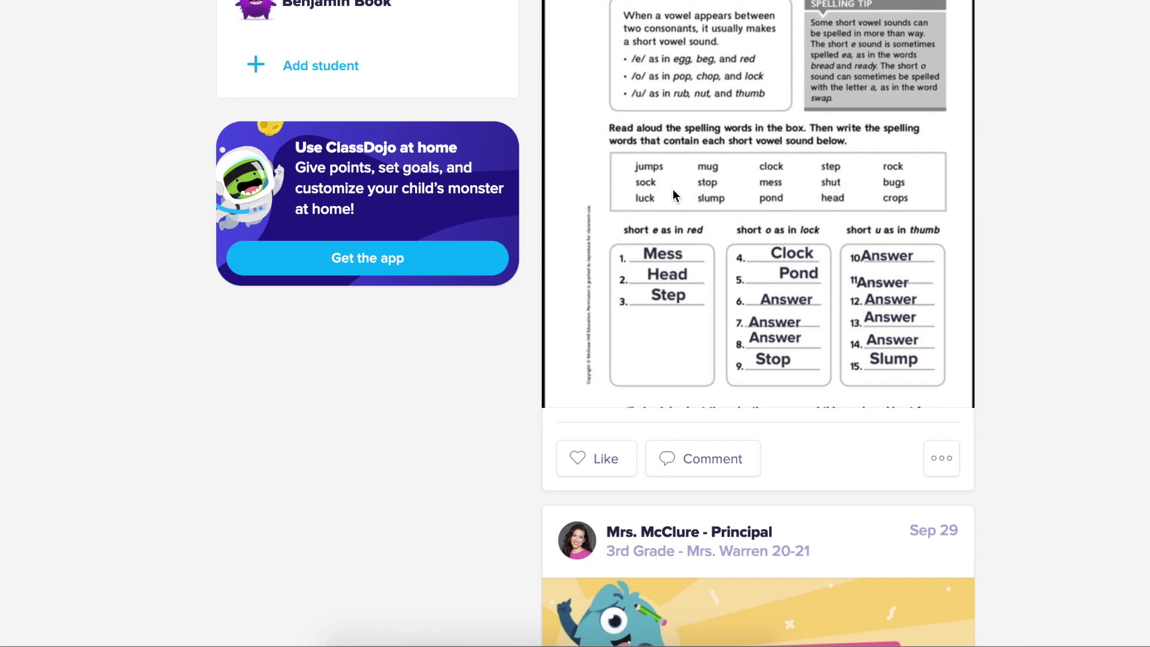
scroll(673, 190, down, 8)
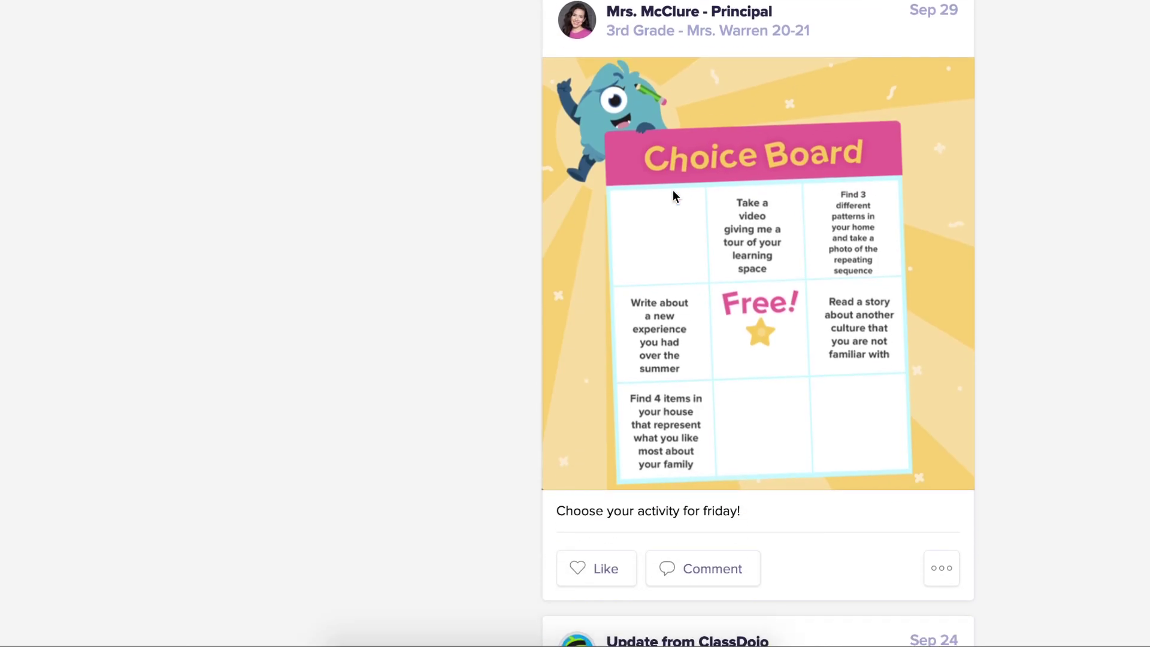
scroll(673, 192, up, 11)
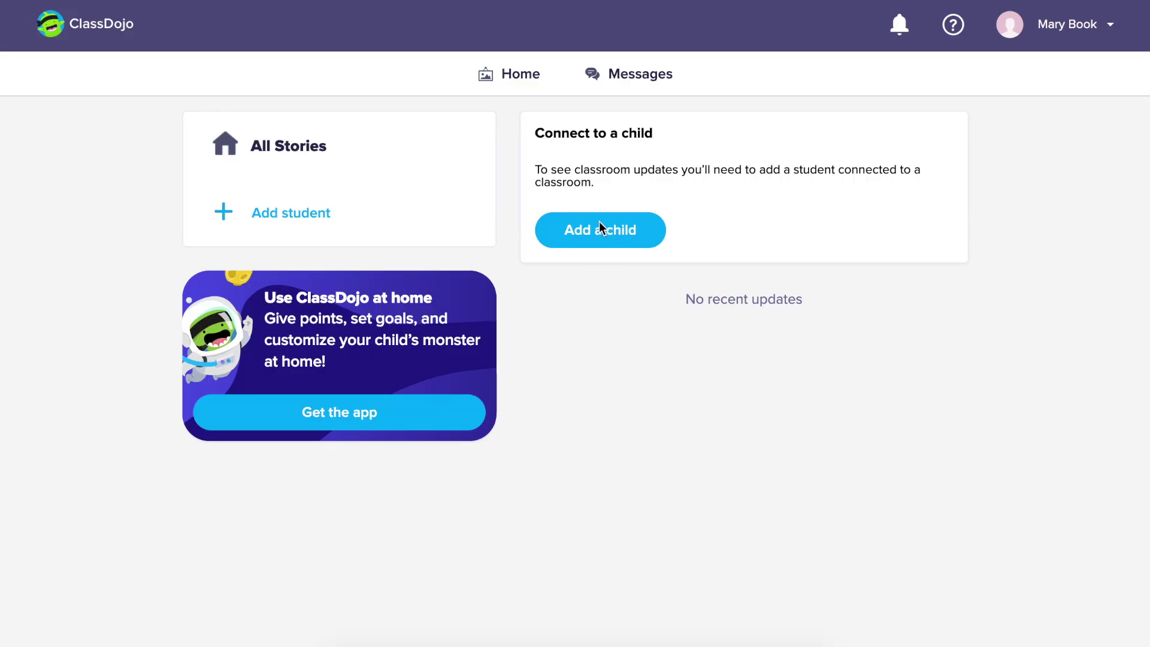
- Find the child's class through Mojo Academy of Awesomeness and pick the matching teacher
click(599, 223)
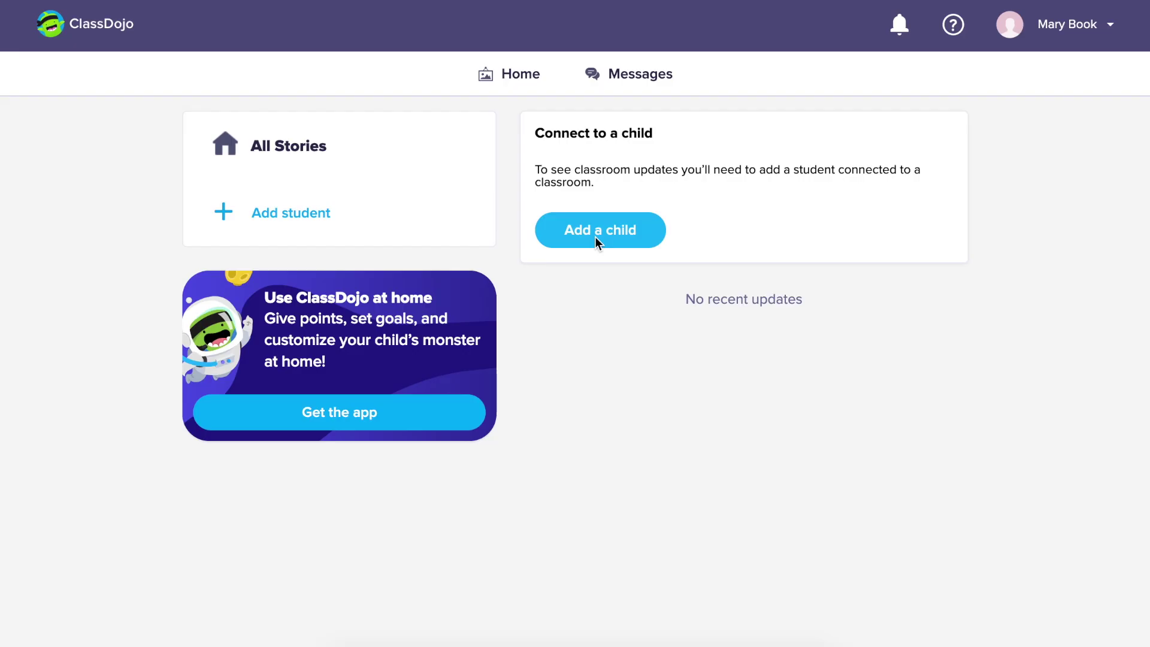
click(595, 237)
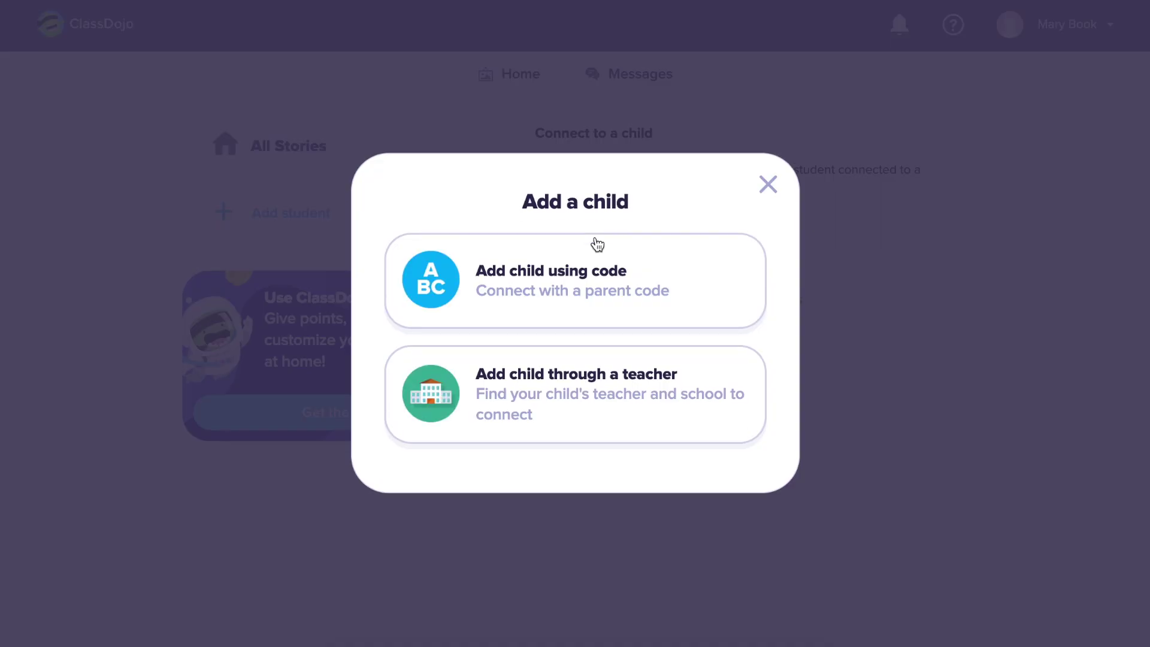
click(599, 387)
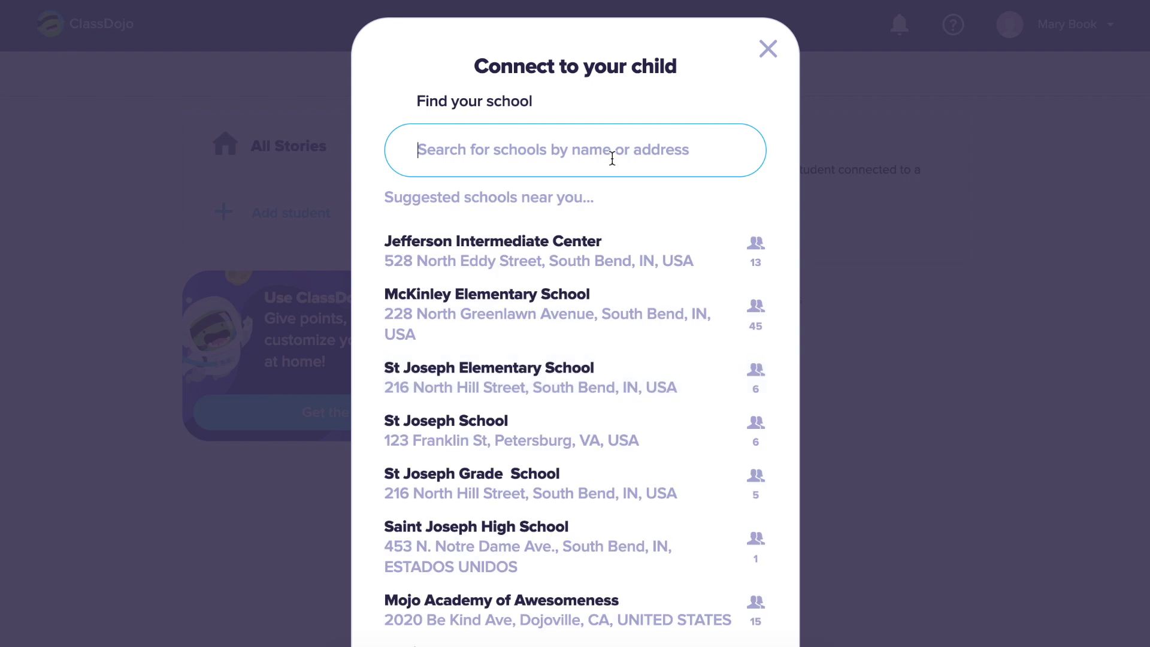
text(mojo aca)
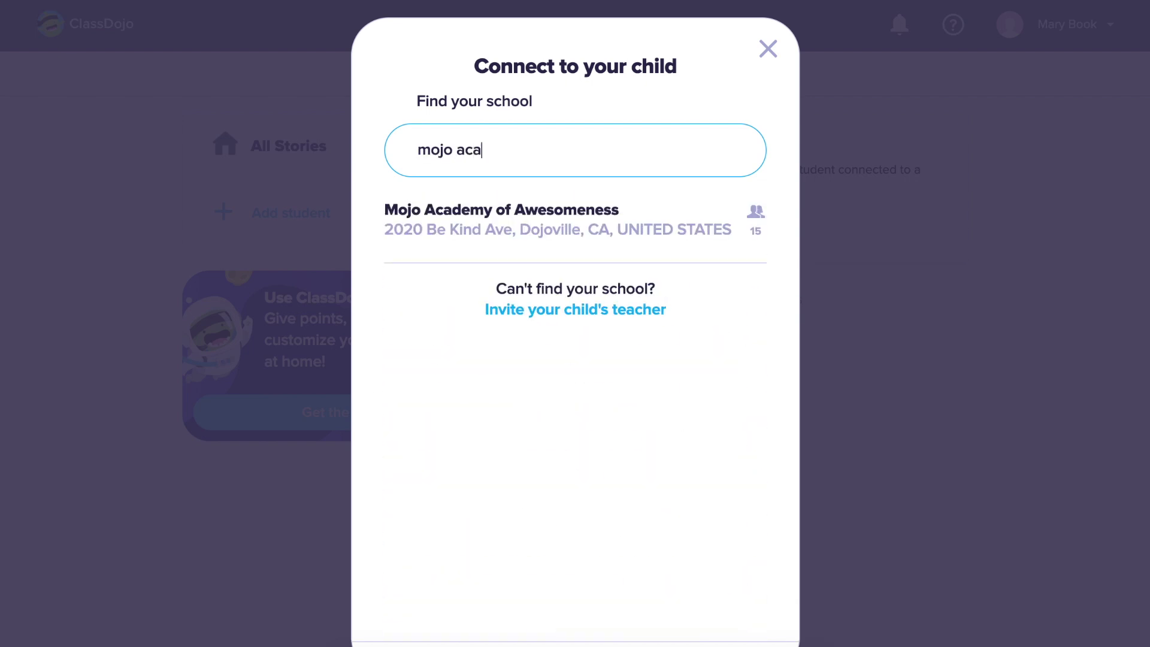
text(de)
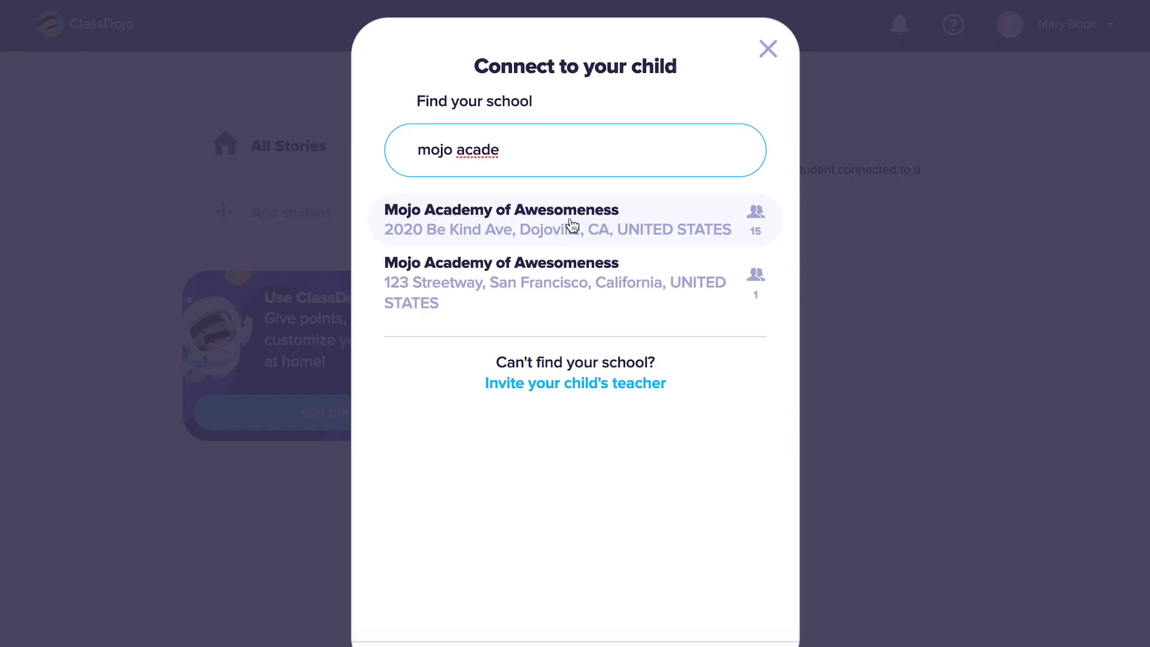
click(572, 225)
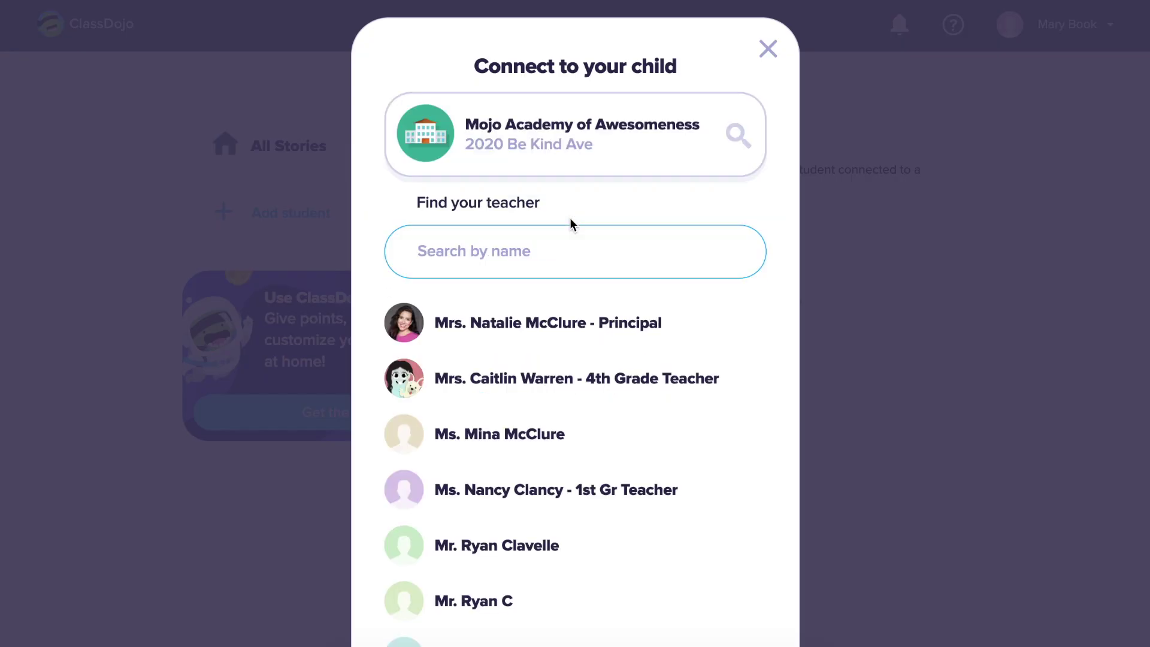
text(war)
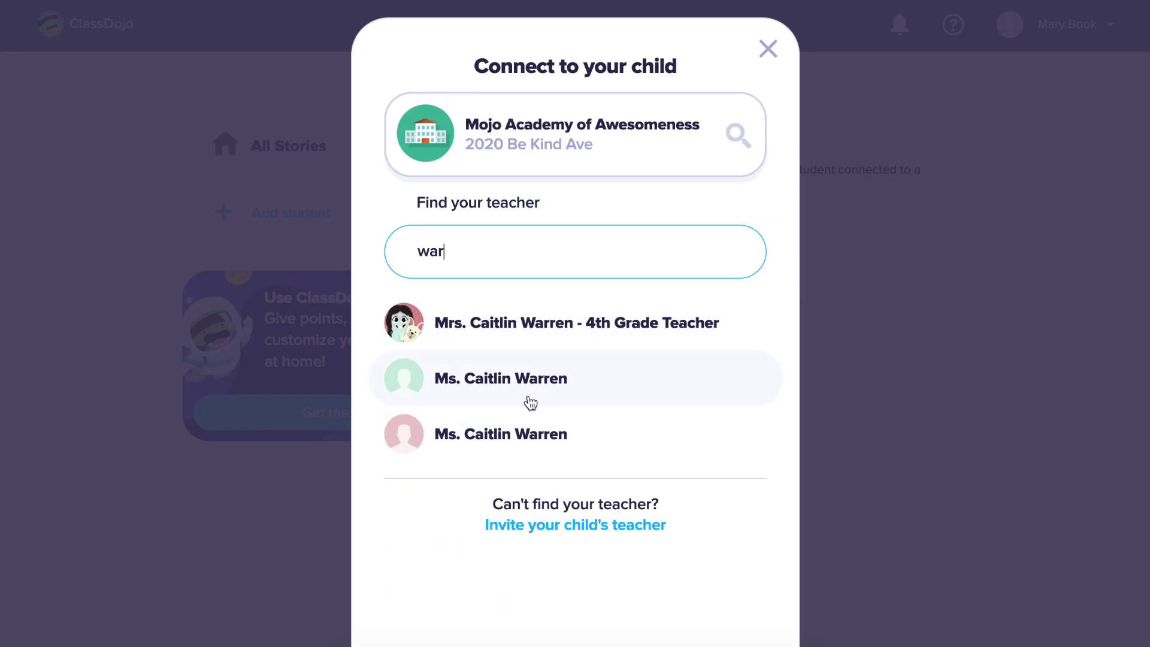
click(527, 389)
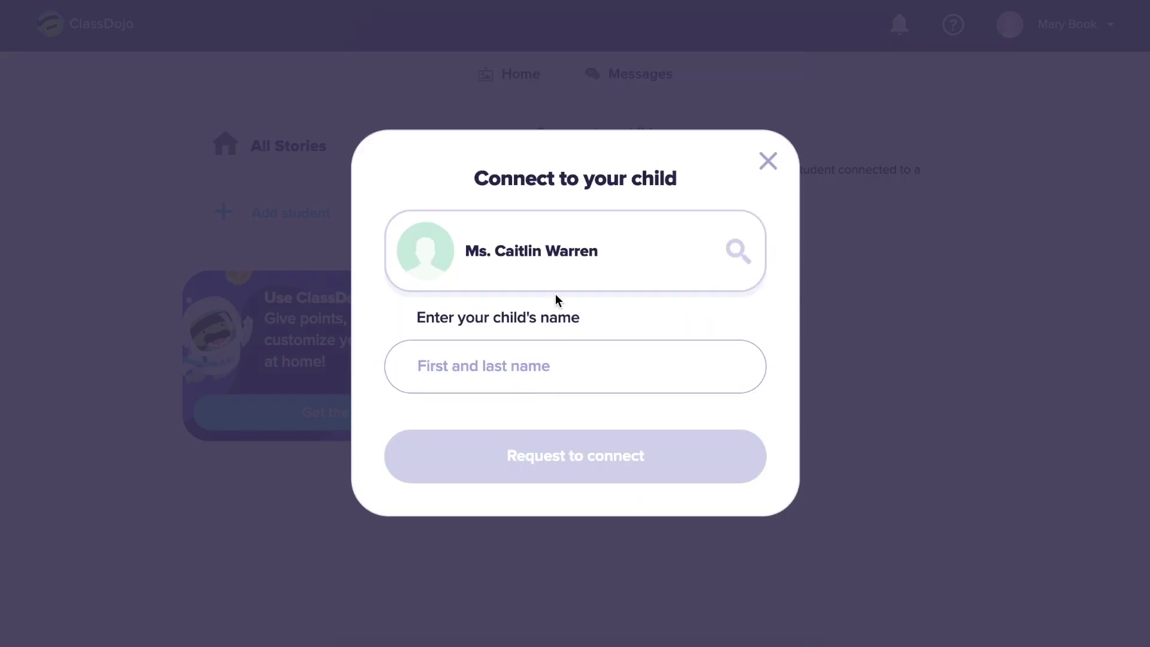
- Enter the child's full name and send the connection request to the teacher
click(547, 353)
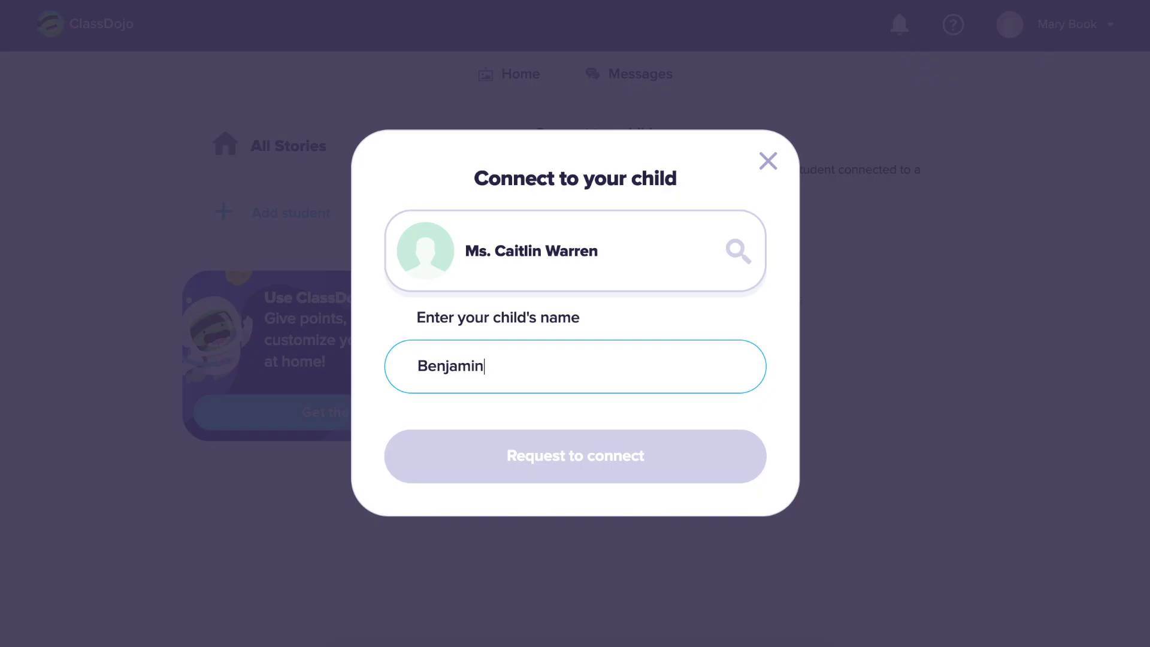
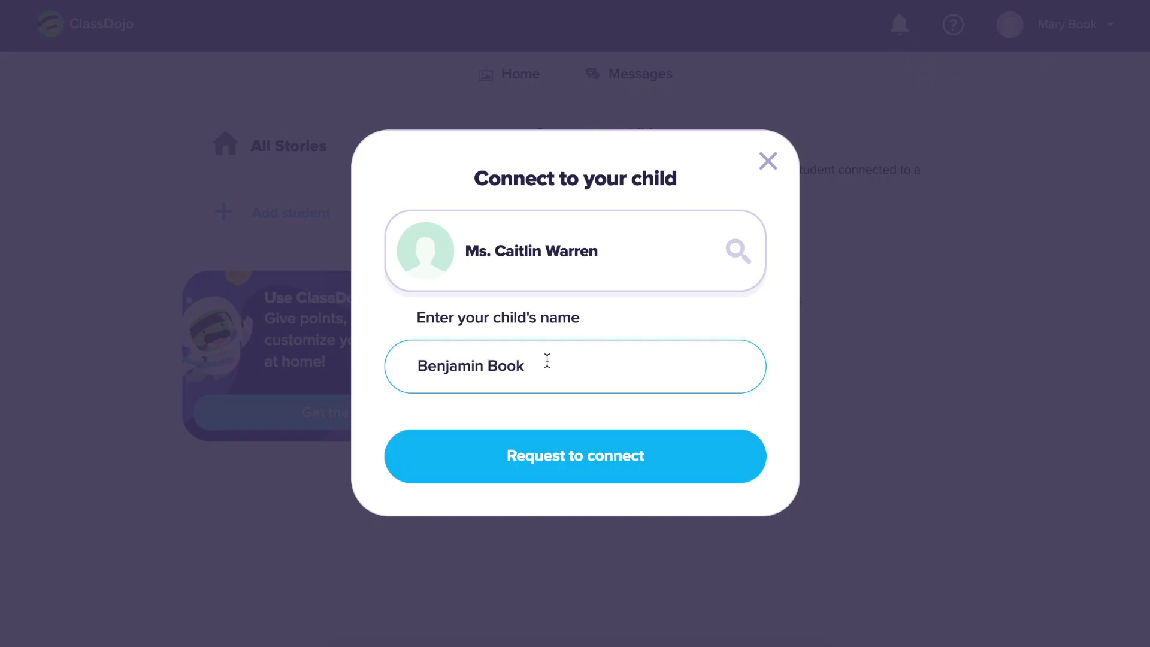
click(565, 458)
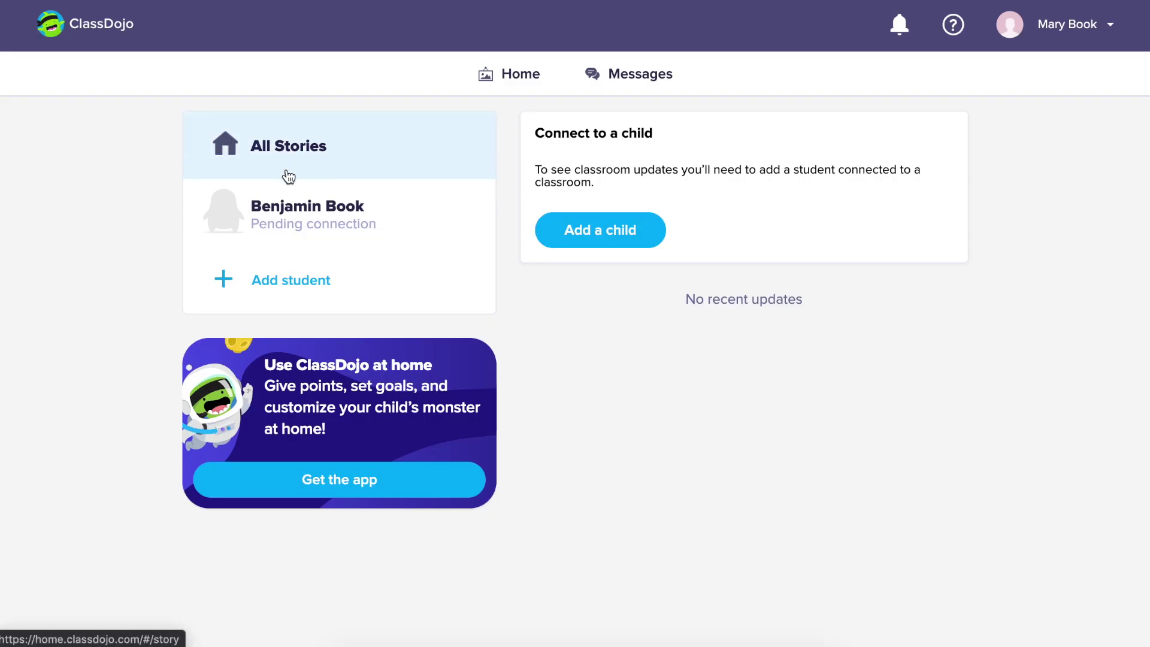
- Open the child's entry to confirm its Pending teacher approval status
click(333, 226)
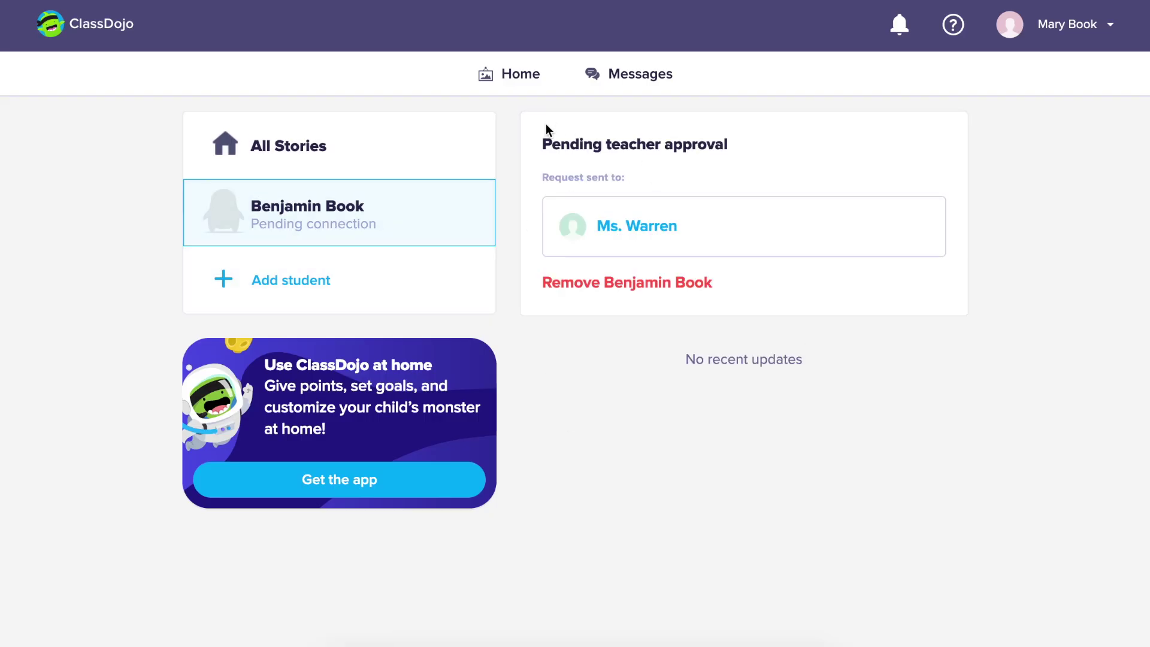
drag(541, 143, 741, 147)
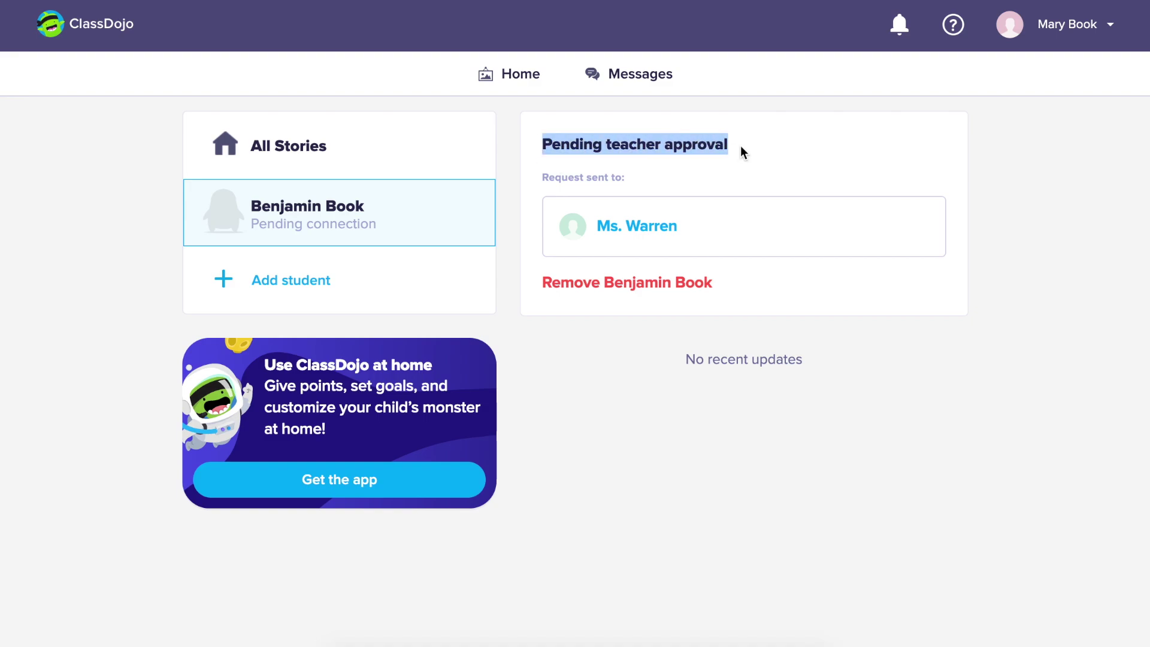
click(741, 147)
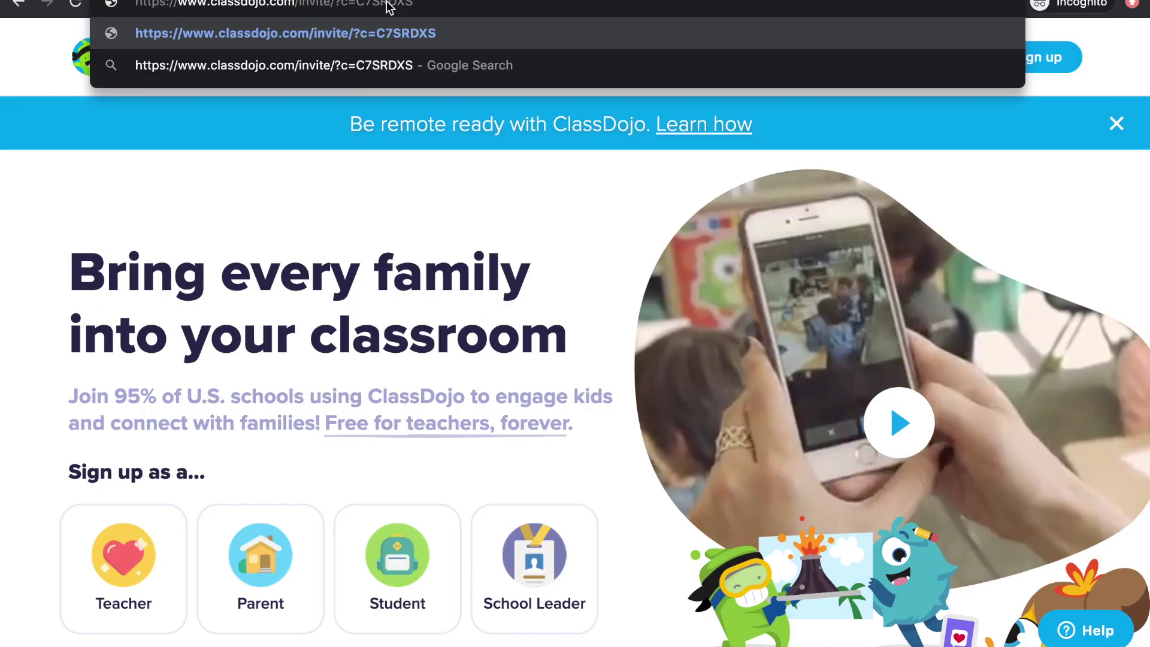
- Load the invite link and register a new parent with name, e-mail, password and accepted terms
key(Return)
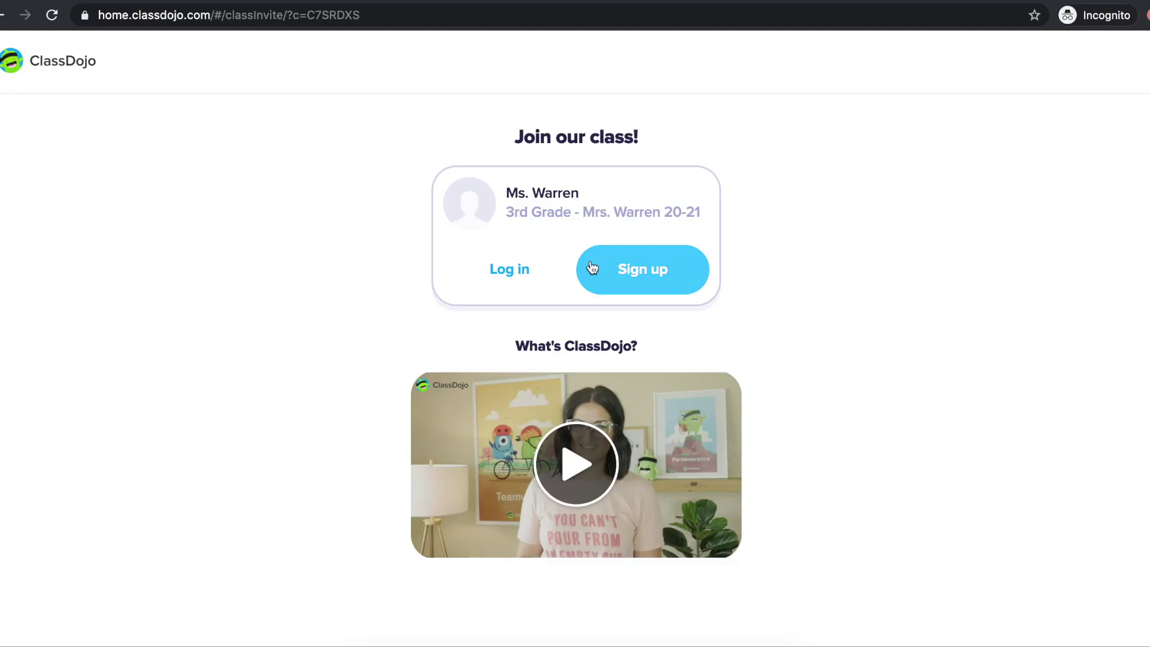
click(662, 268)
key(Tab)
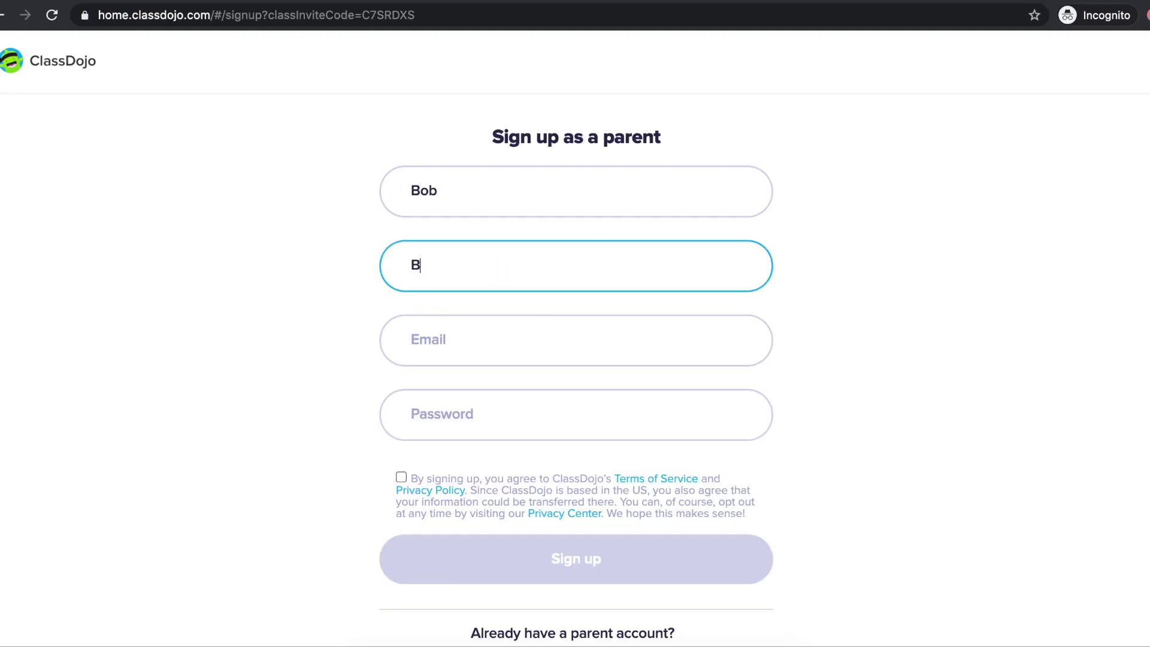
click(559, 347)
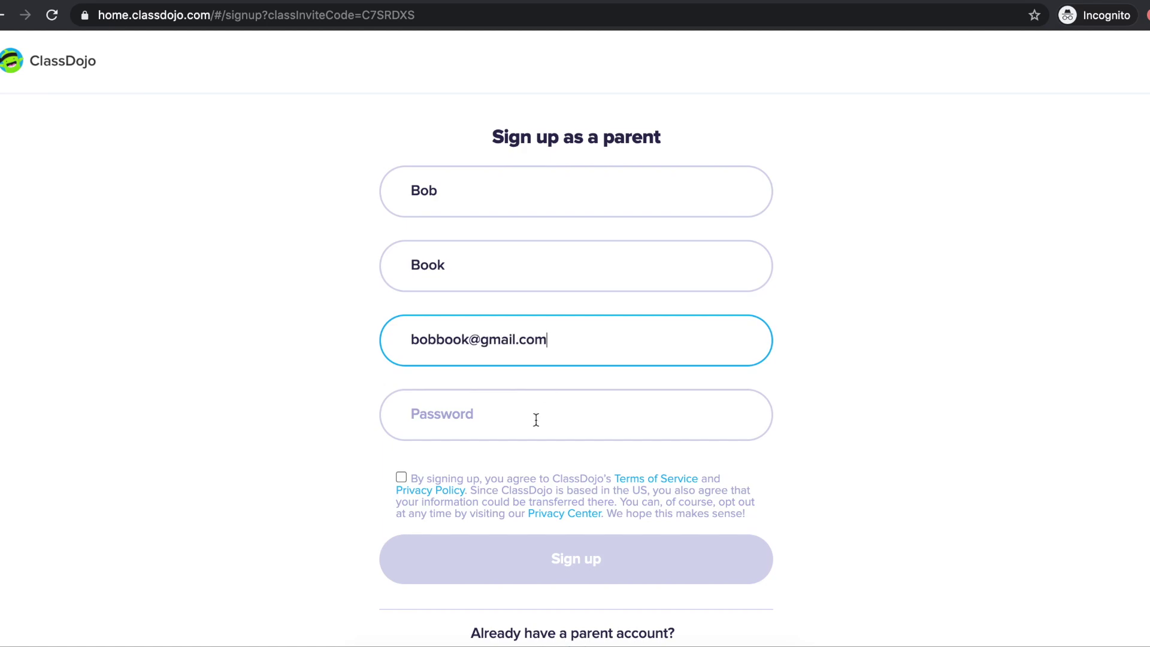
click(533, 419)
text(********)
click(401, 476)
scroll(499, 561, down, 1)
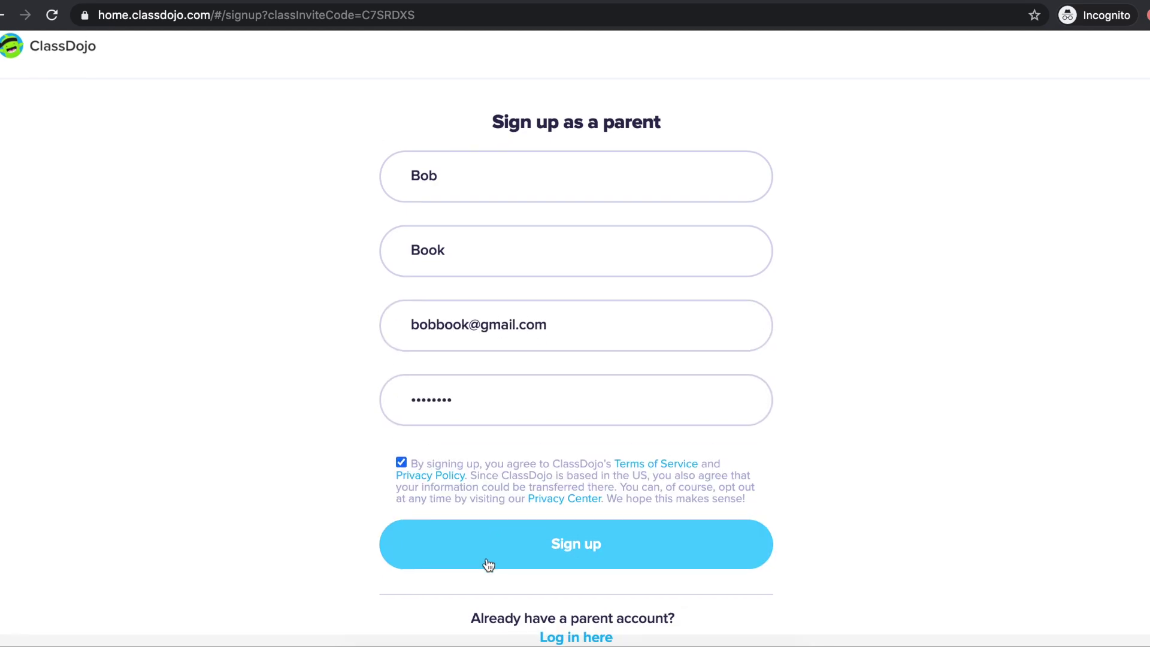
click(488, 563)
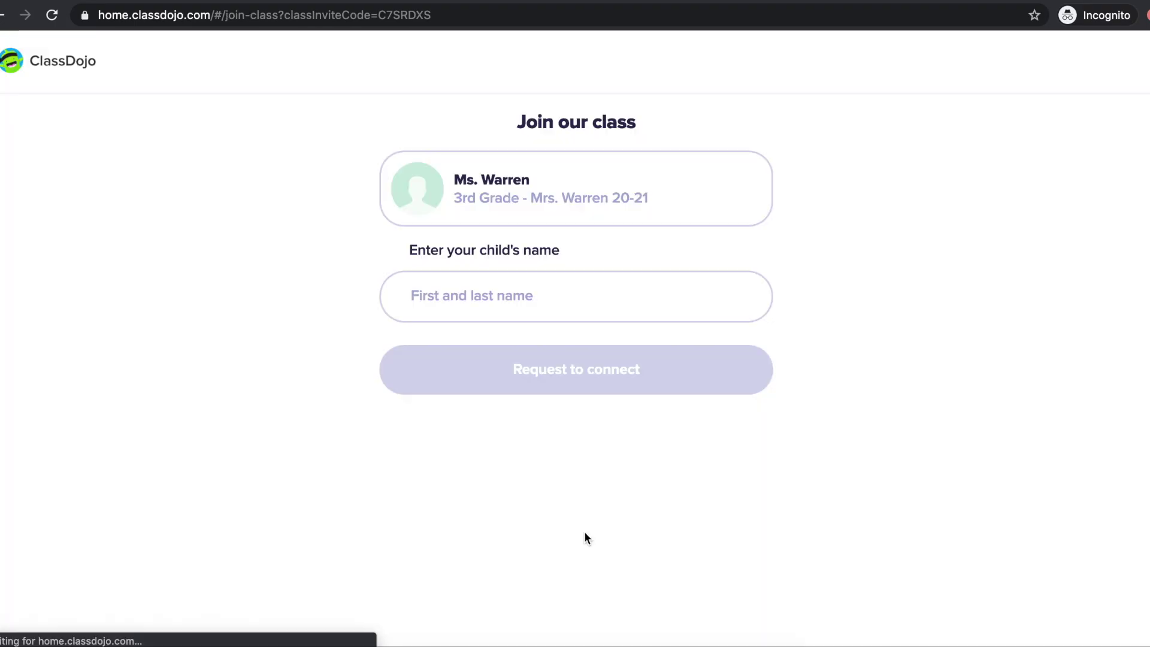
- Request the child's 3rd Grade class connection by full name and check its pending approval
click(588, 293)
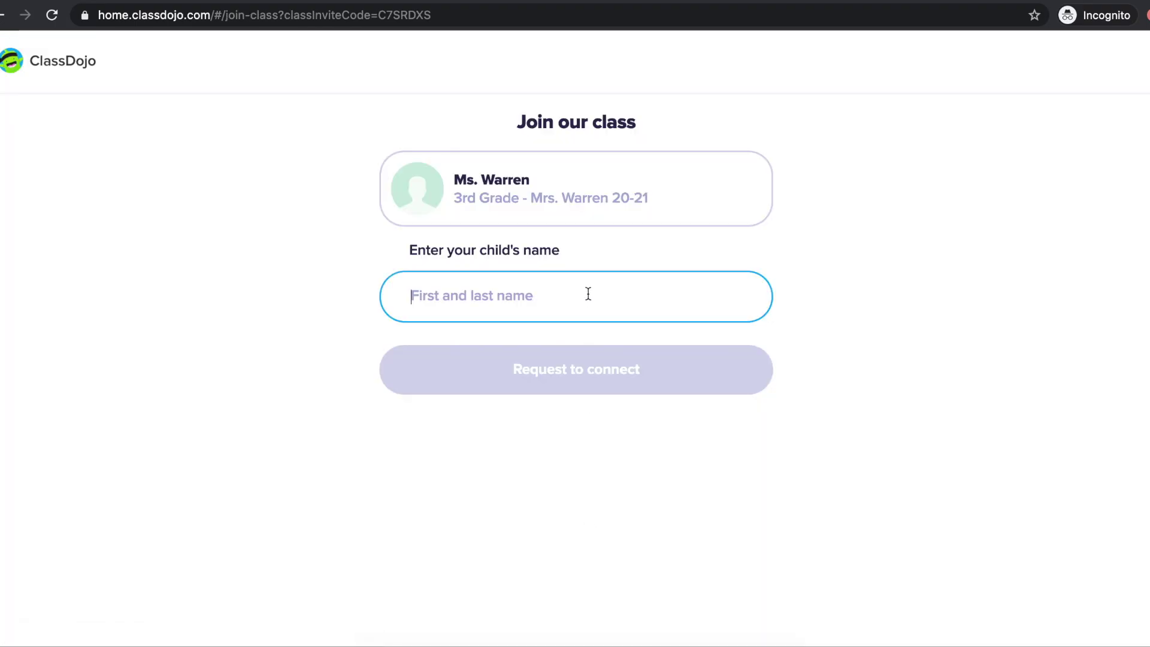
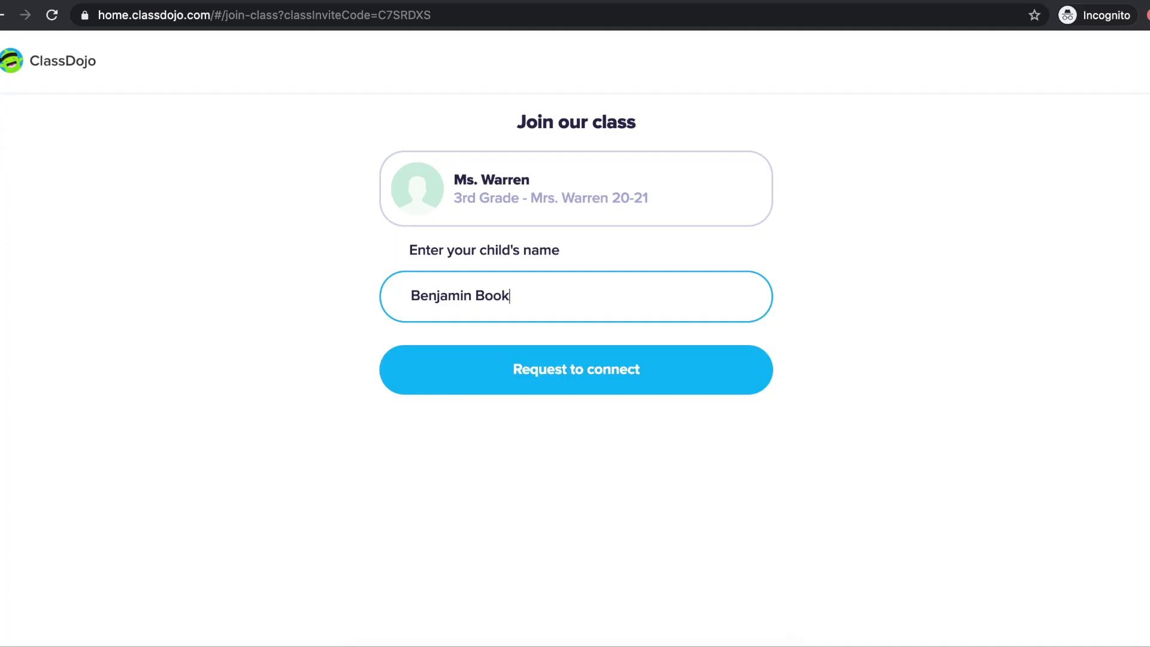
click(607, 371)
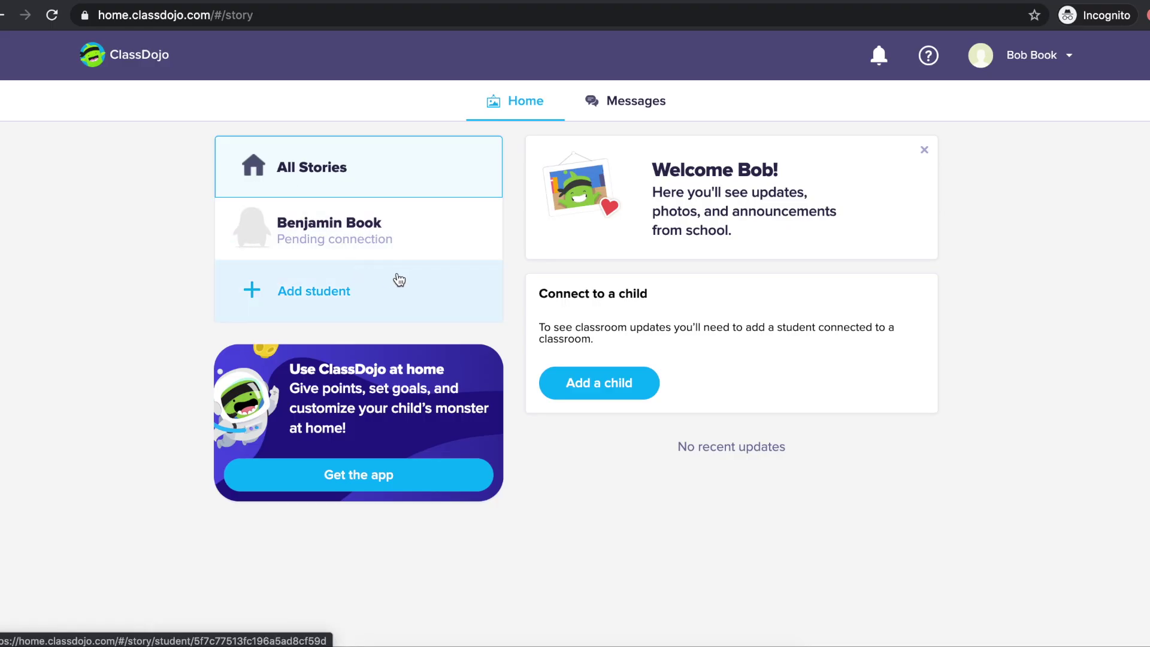
click(396, 223)
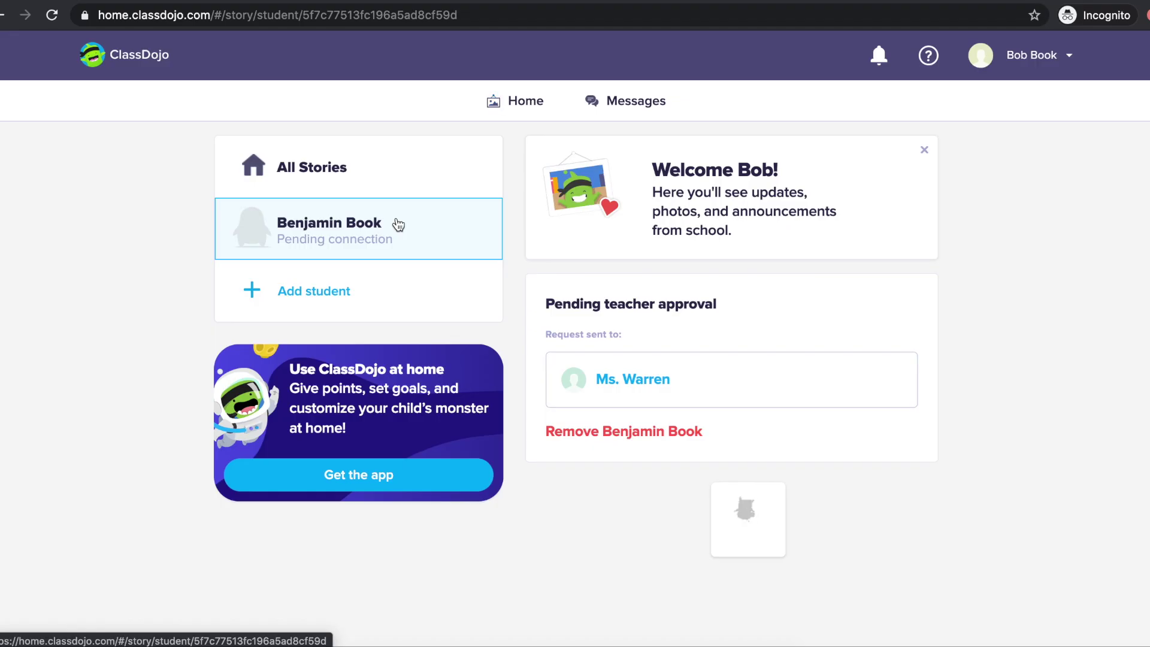